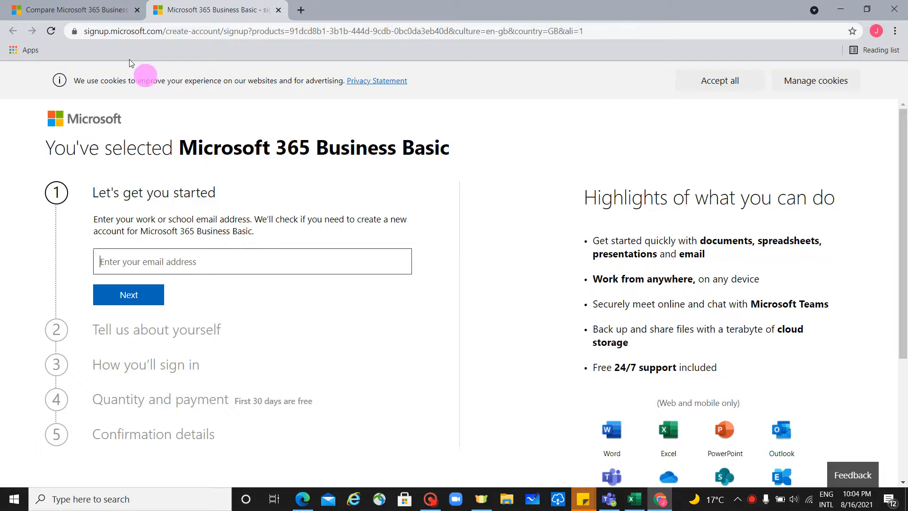
# Start the free one-month Business Basic trial from the plan comparison and focus the email field
pyautogui.click(74, 11)
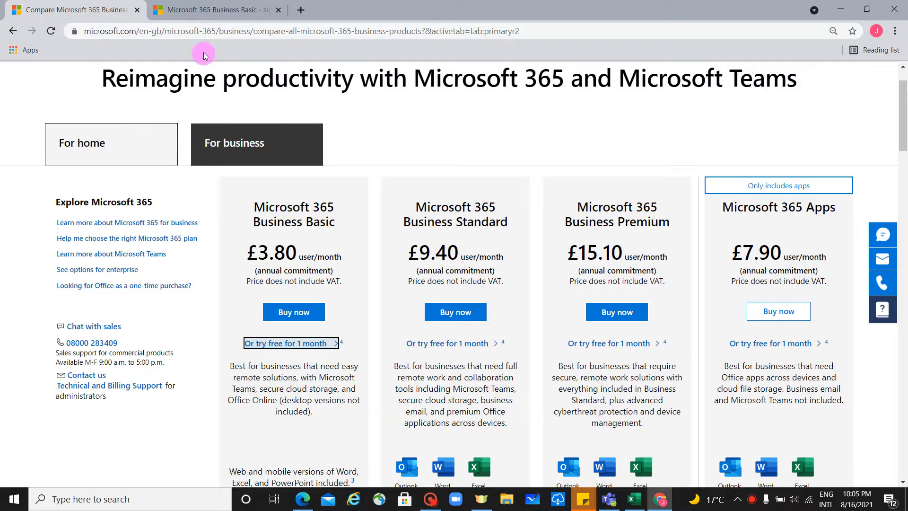
pyautogui.click(272, 351)
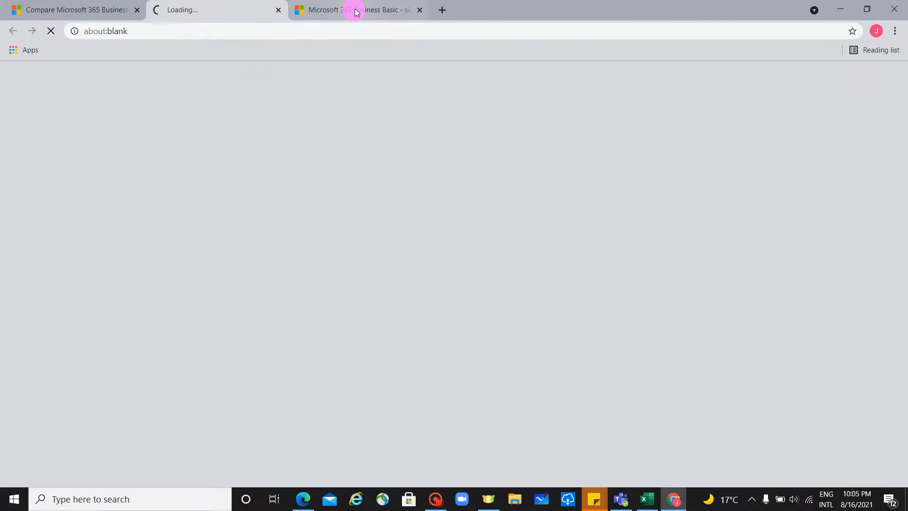
pyautogui.click(356, 9)
pyautogui.click(206, 262)
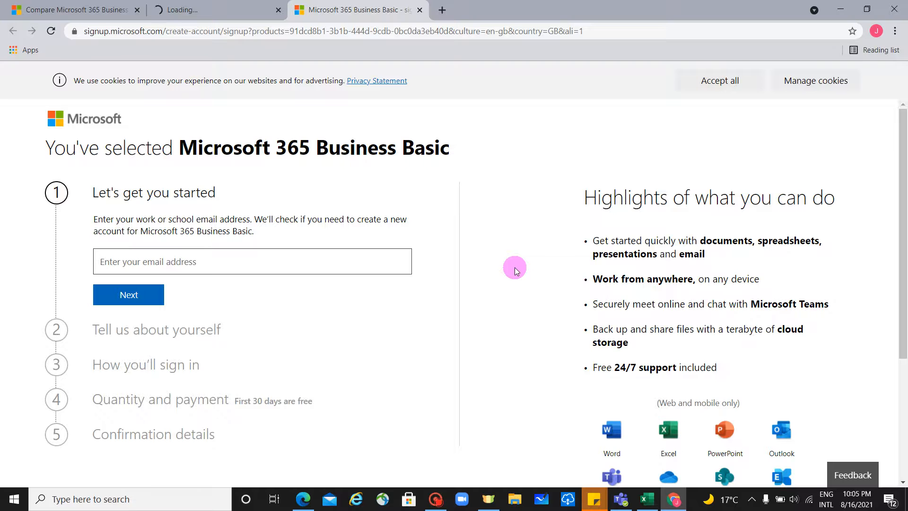
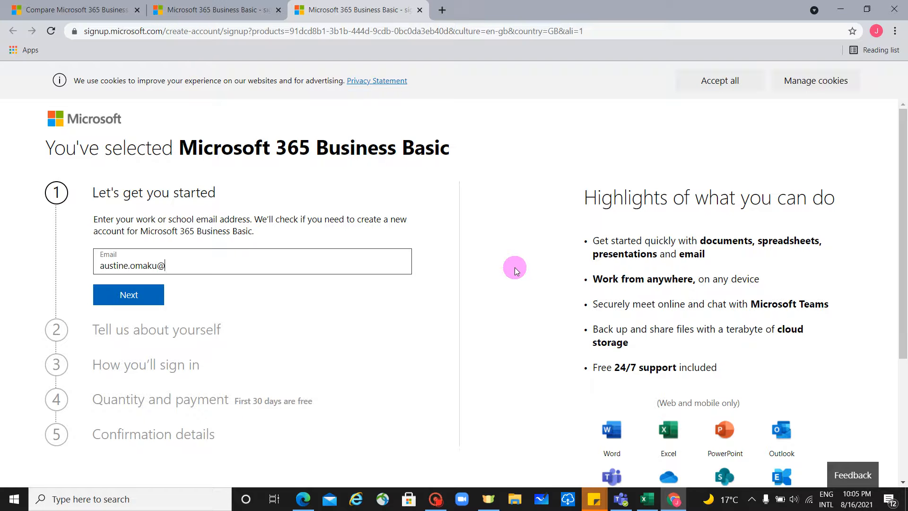
# Submit the account owner's email address and choose to set up a new account
pyautogui.click(149, 296)
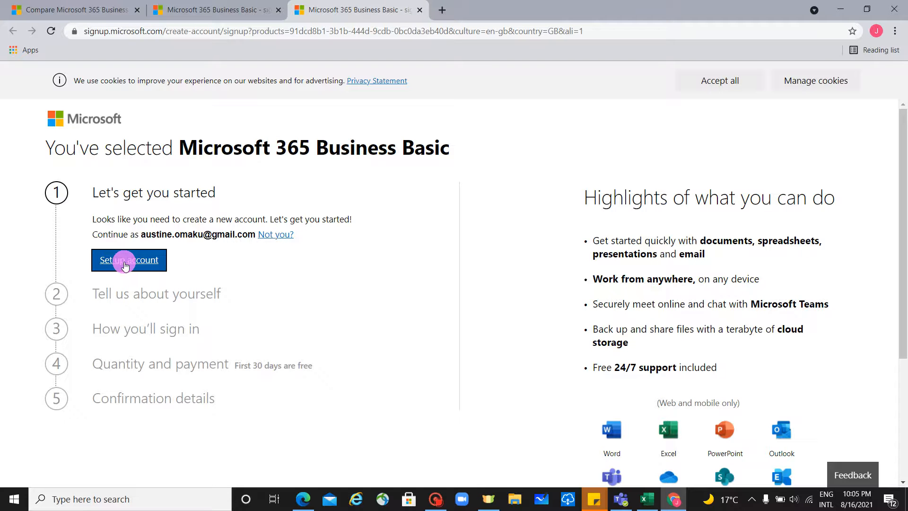
pyautogui.click(126, 265)
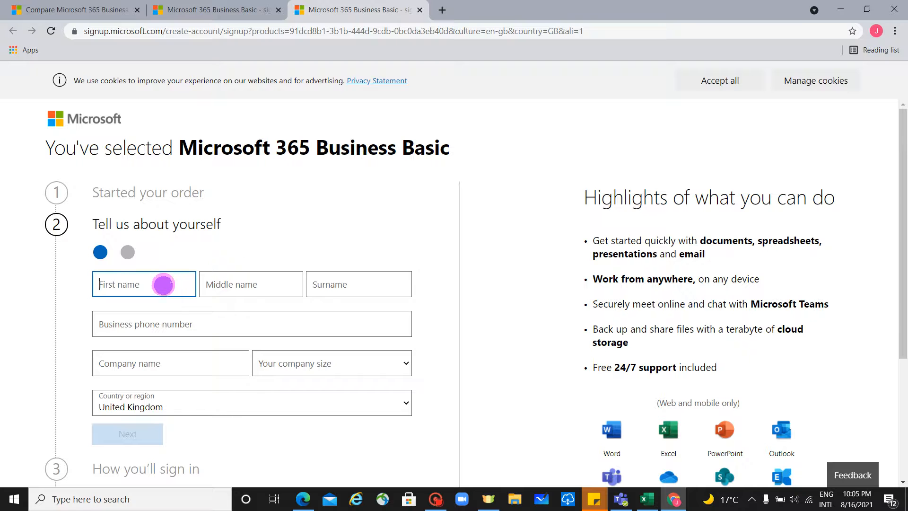
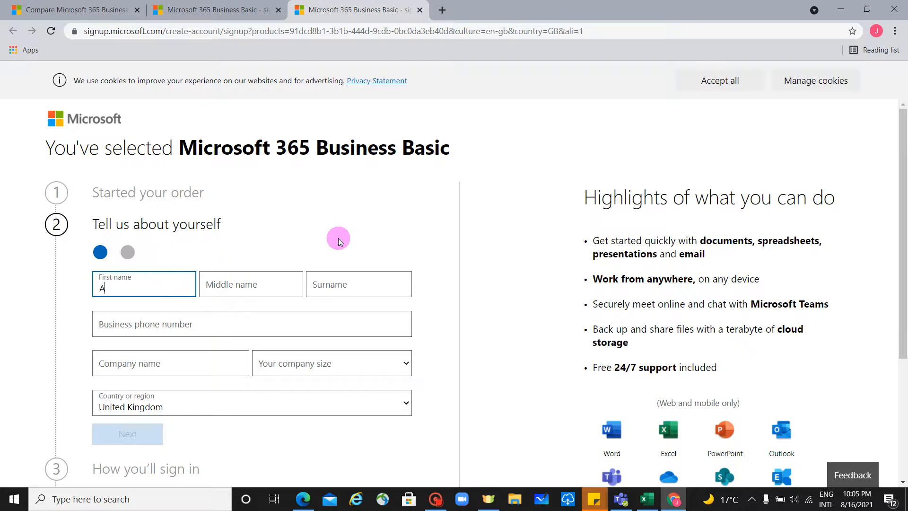
# Enter the owner's first name, surname and business phone number
pyautogui.click(340, 275)
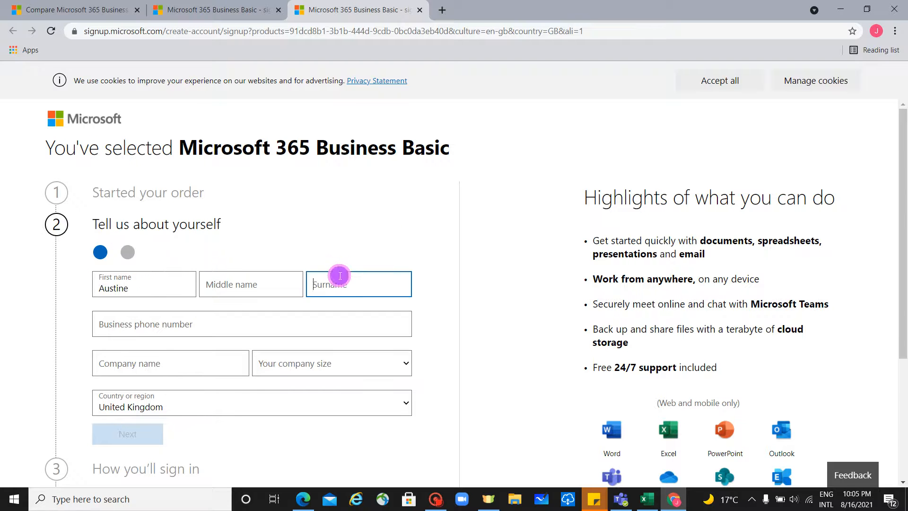
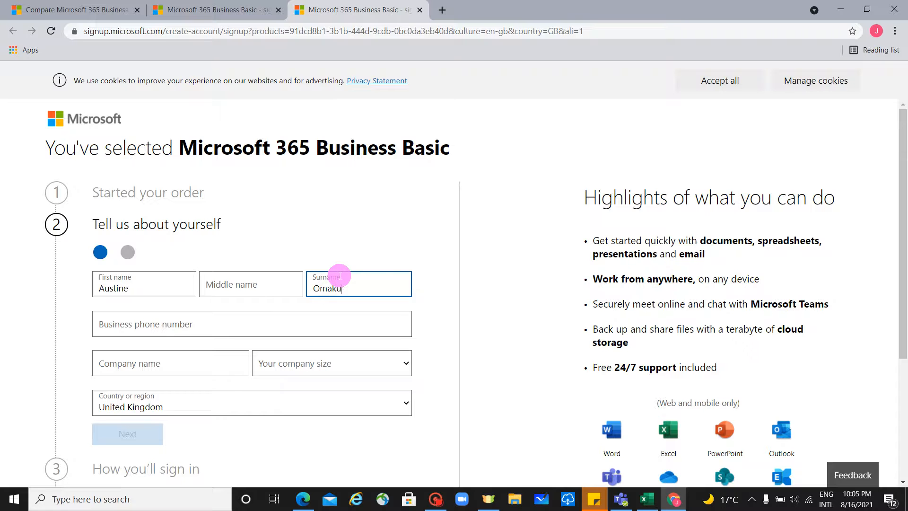
pyautogui.click(261, 325)
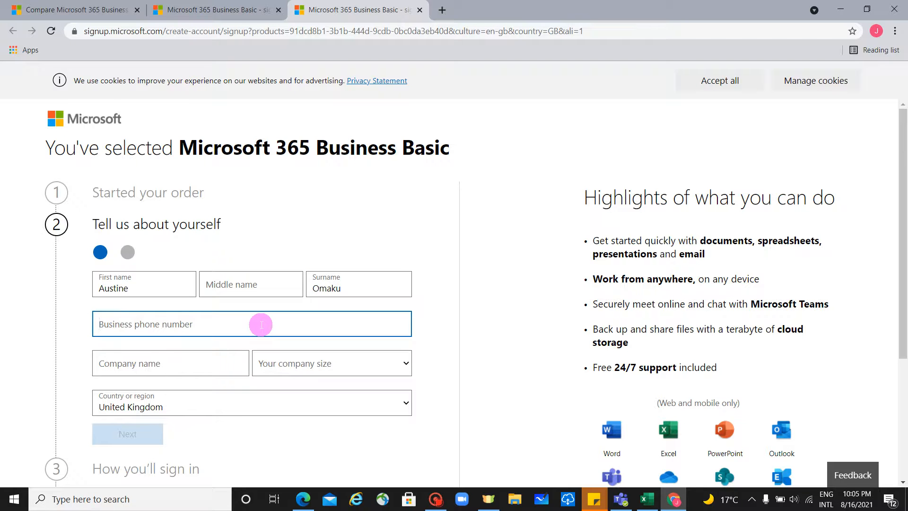
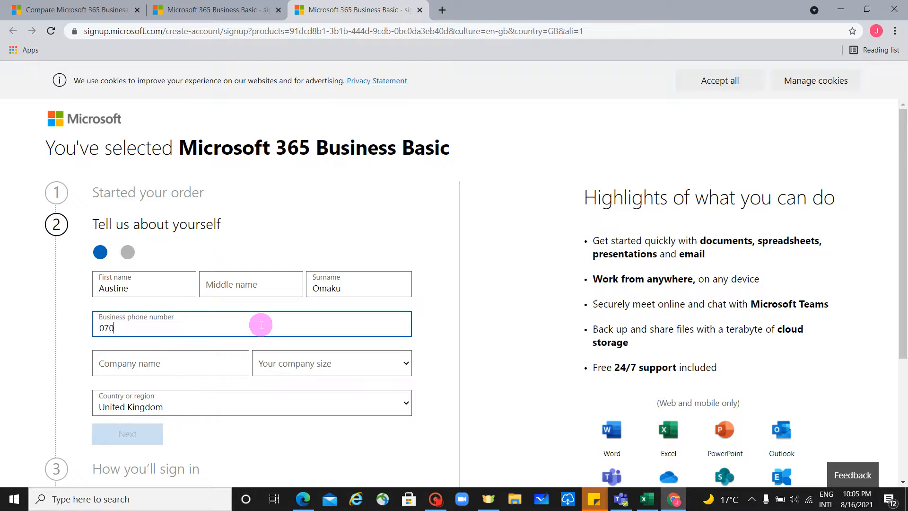
# Set company name Mastertutors, company size 2-4 people and country Nigeria
pyautogui.click(185, 367)
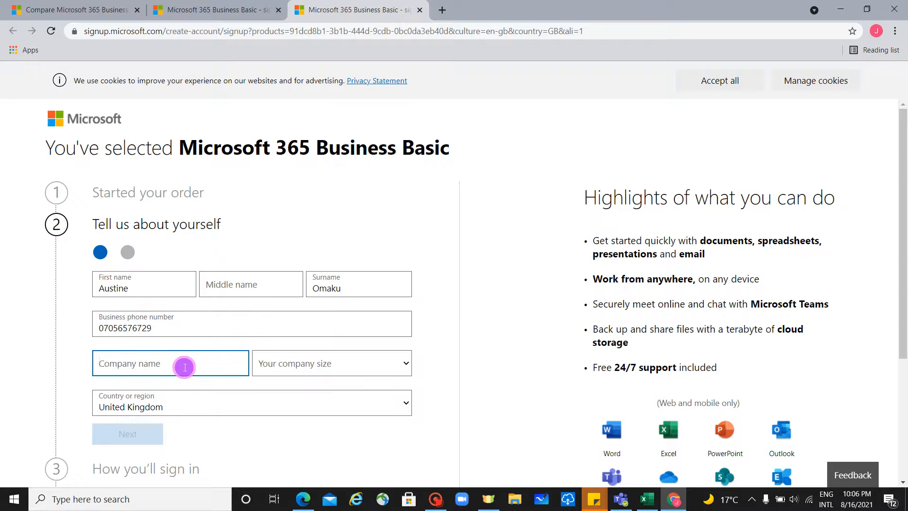
pyautogui.write('Master')
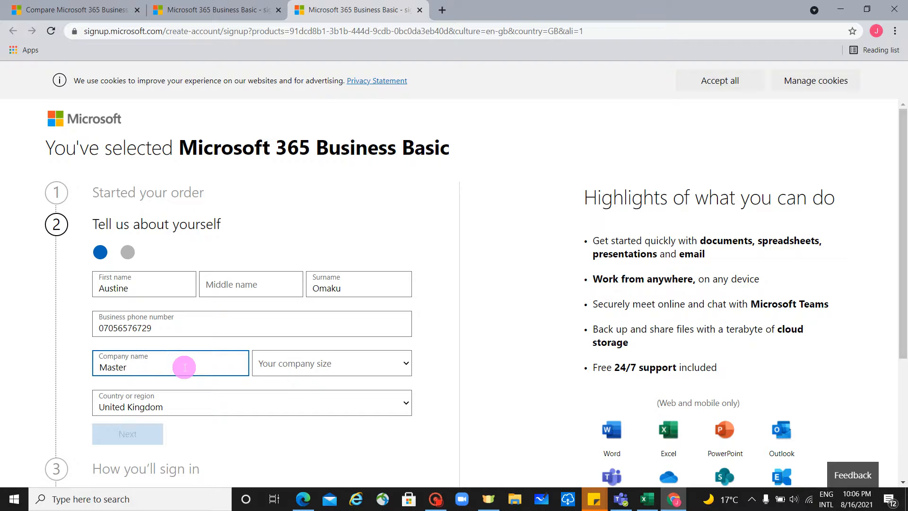
pyautogui.write('tutors')
pyautogui.click(274, 357)
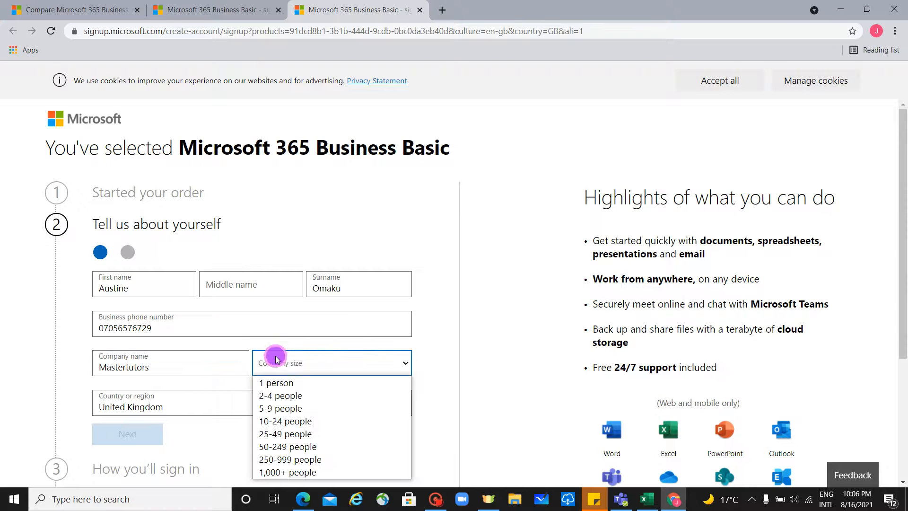
pyautogui.click(325, 401)
pyautogui.click(232, 406)
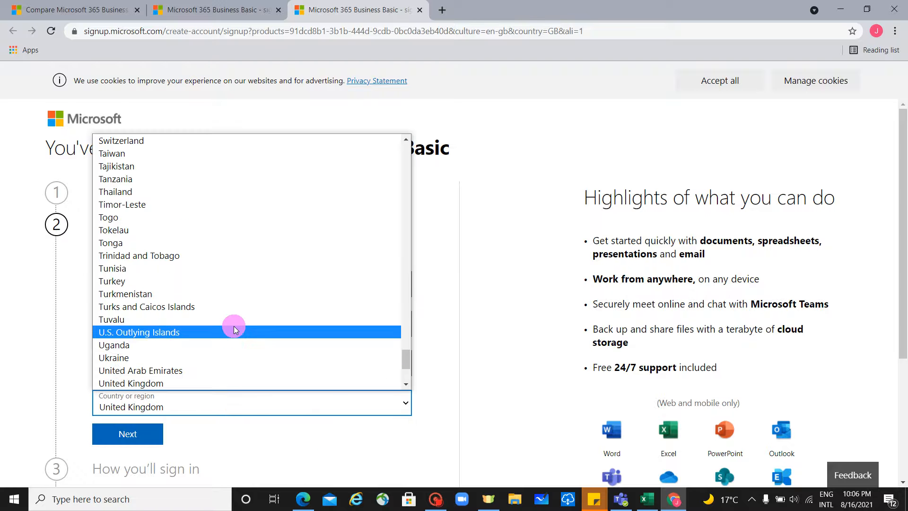
pyautogui.press('n')
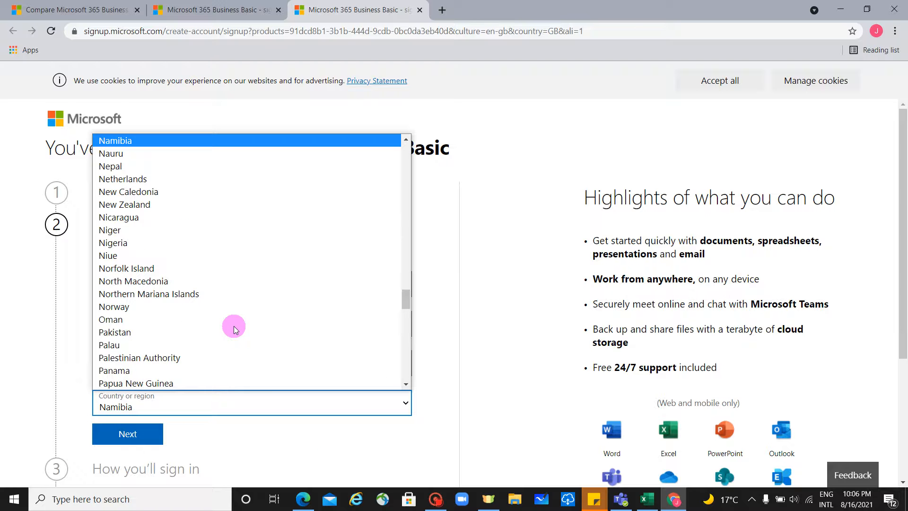
pyautogui.click(232, 243)
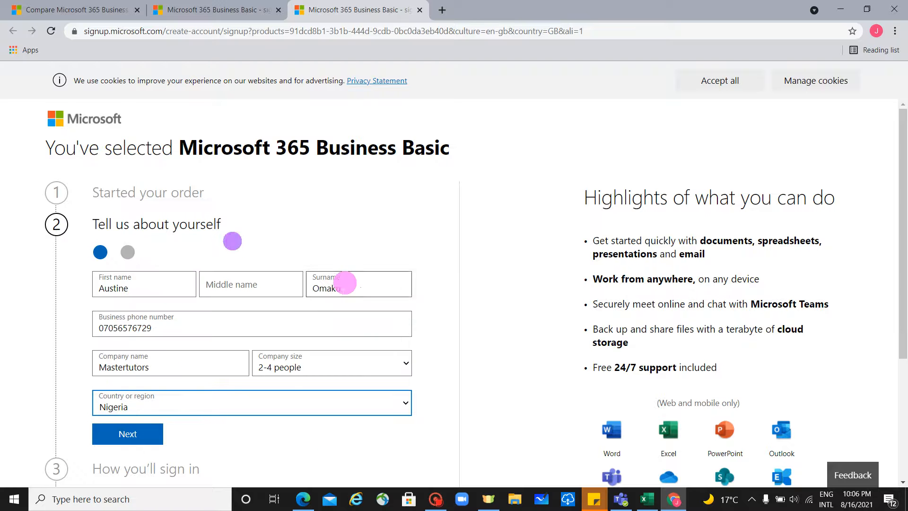
pyautogui.scroll(-1, 216, 450)
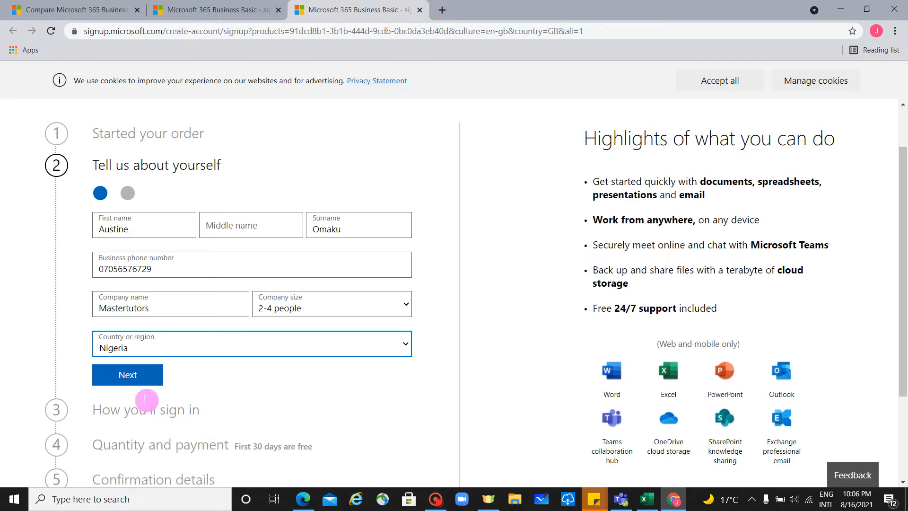
# Request an SMS verification code and verify the phone with the received code
pyautogui.click(131, 381)
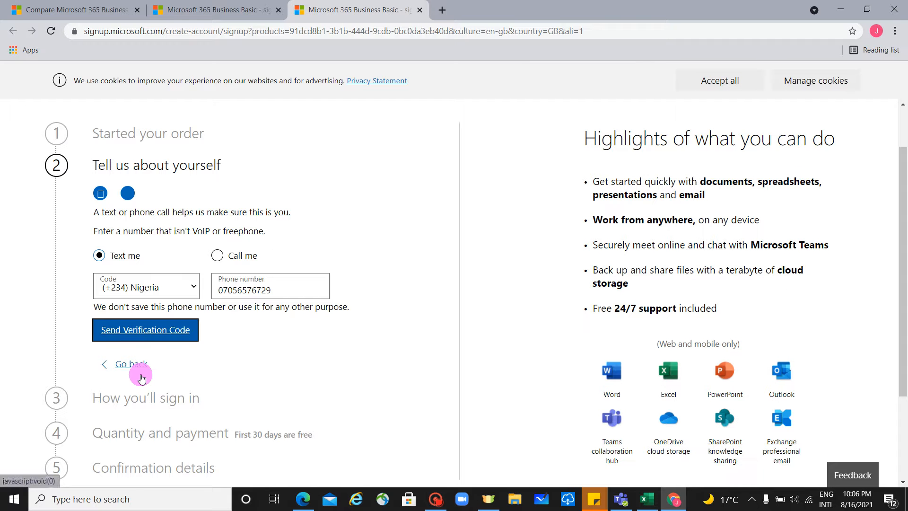
pyautogui.click(147, 336)
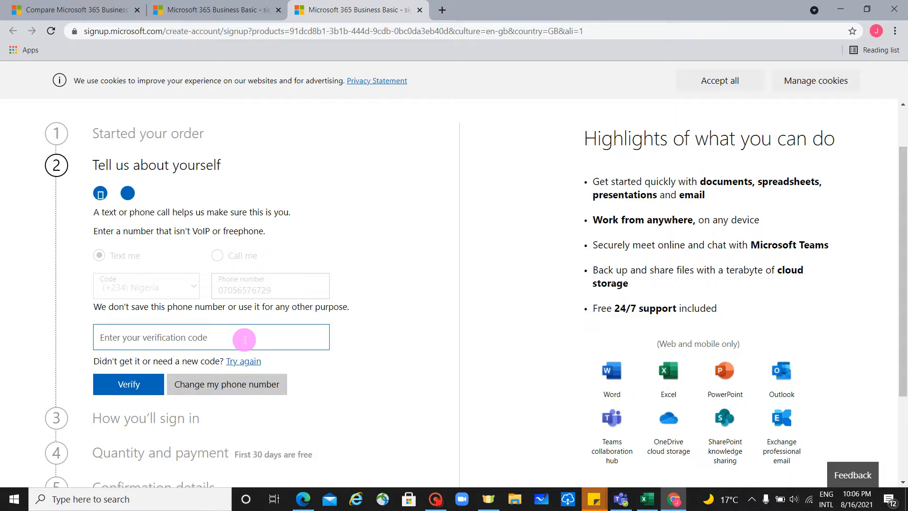
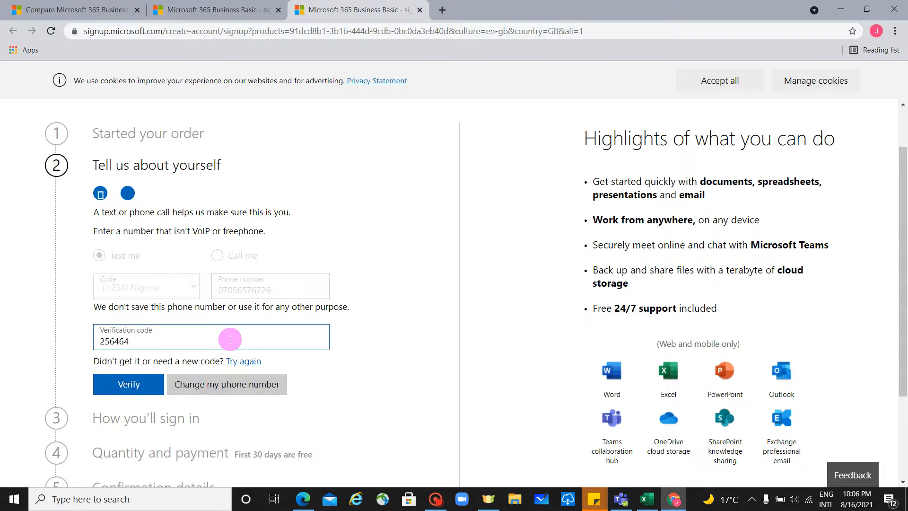
pyautogui.click(122, 389)
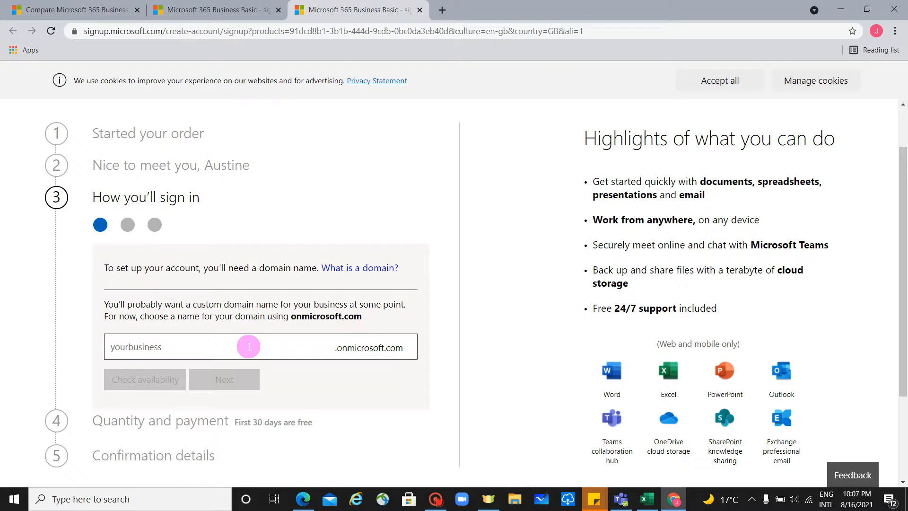
# Claim the domain Mastertutor.onmicrosoft.com after confirming it is available
pyautogui.click(249, 347)
pyautogui.write('Ma')
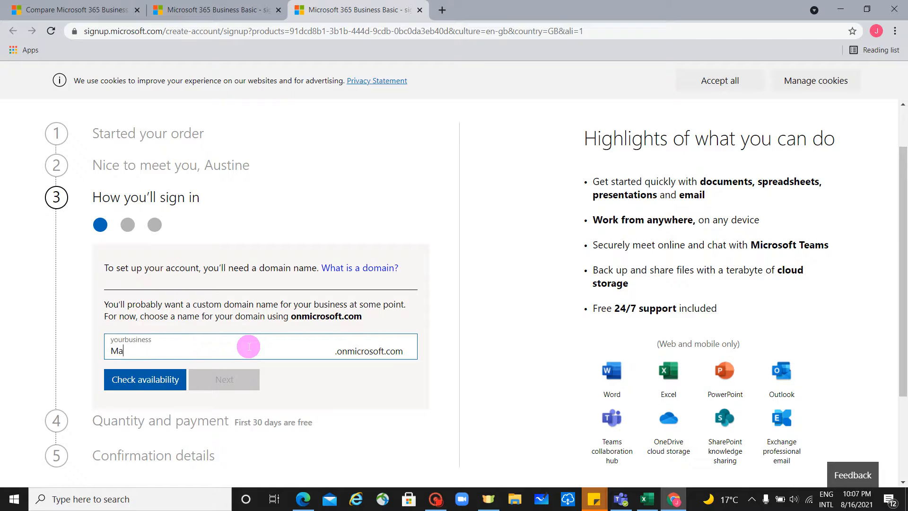
pyautogui.write('stertutor')
pyautogui.click(131, 385)
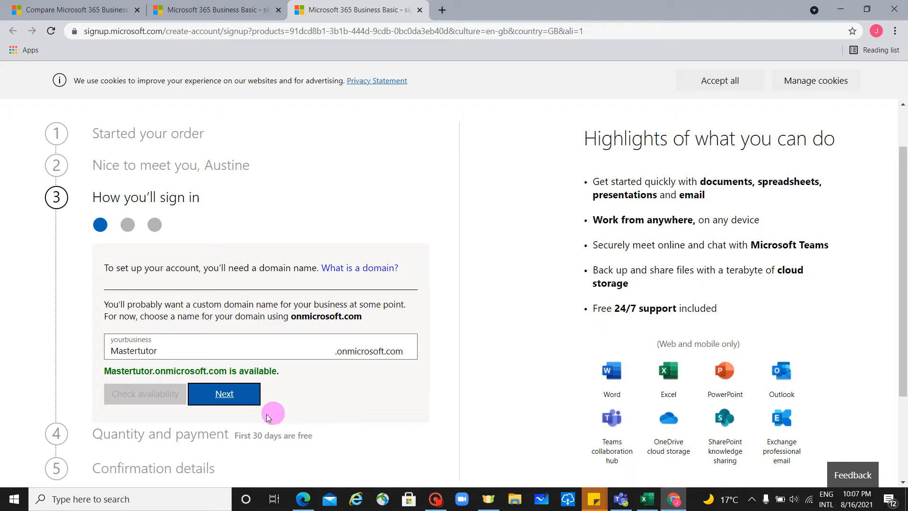
pyautogui.click(218, 397)
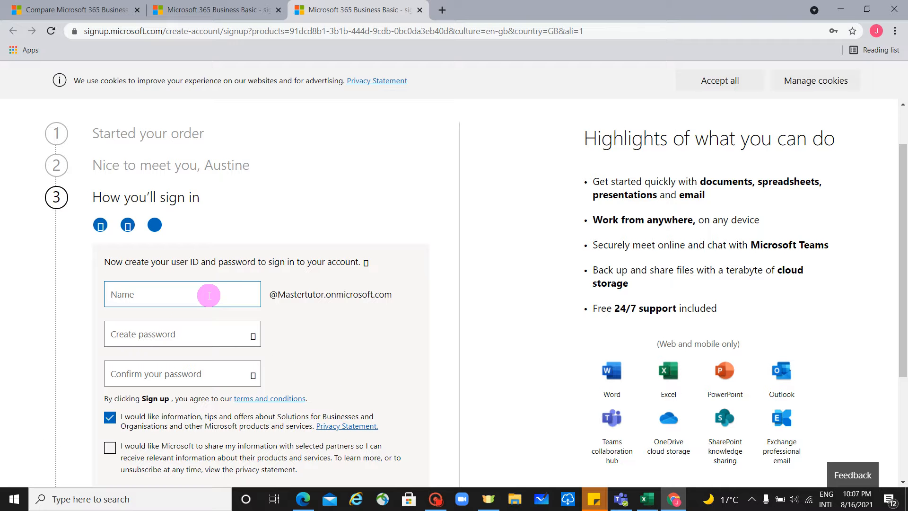
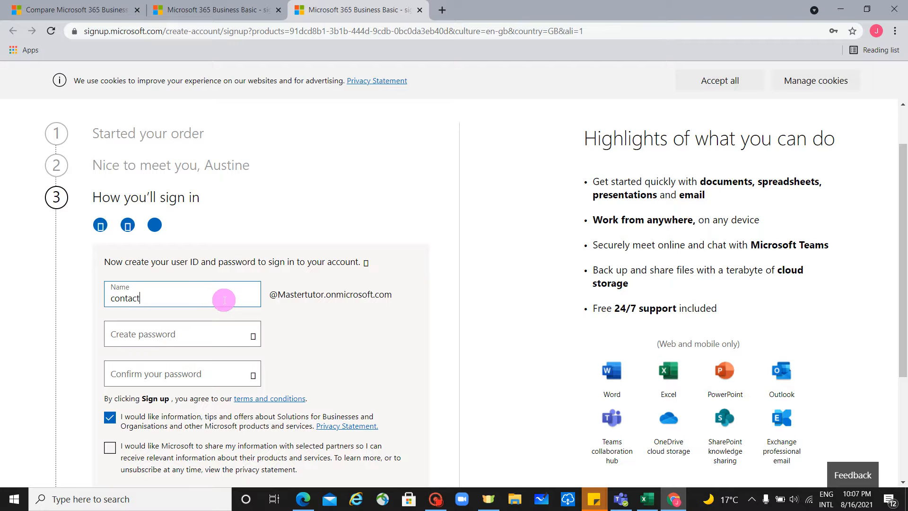
# Create the admin user ID on Mastertutor.onmicrosoft.com with a confirmed password and sign up
pyautogui.click(212, 336)
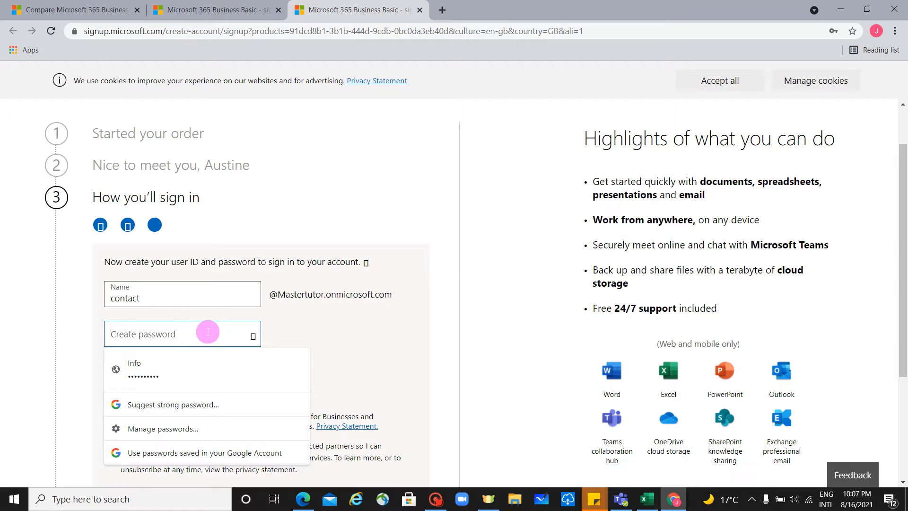
pyautogui.write('**********')
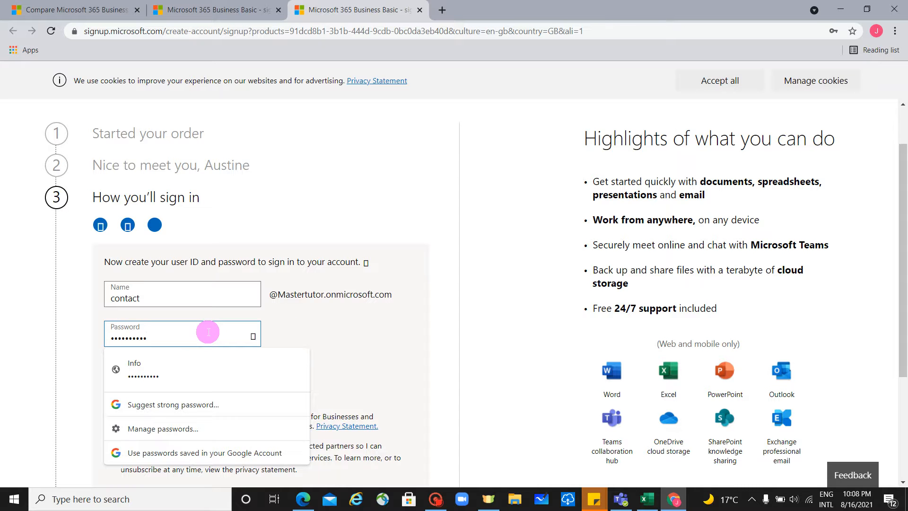
pyautogui.click(319, 334)
pyautogui.click(198, 377)
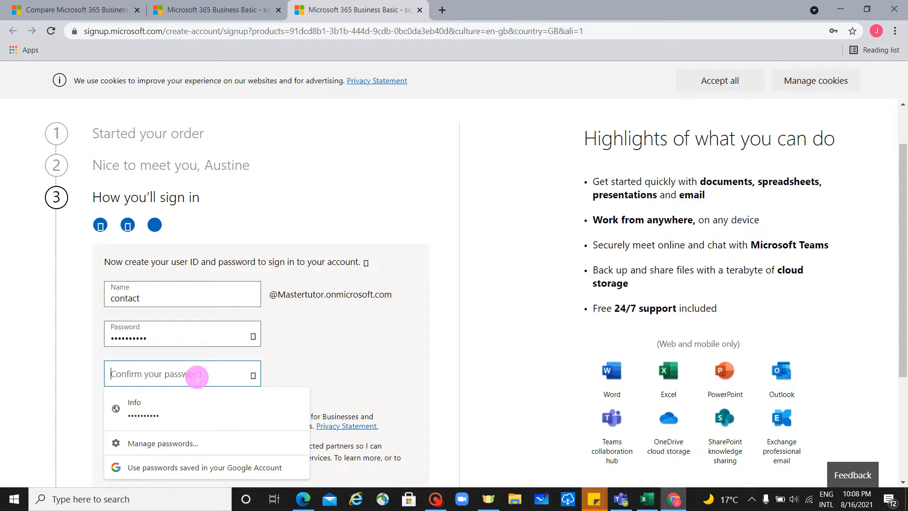
pyautogui.write('***')
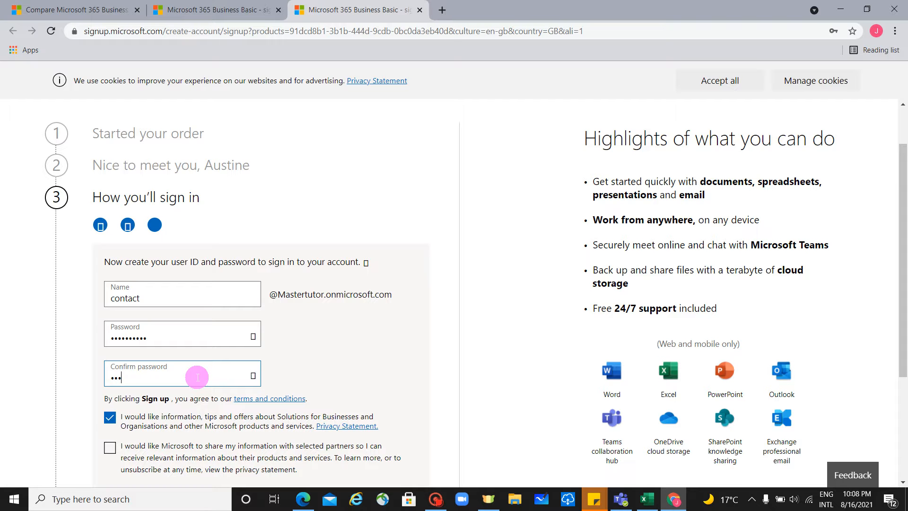
pyautogui.write('*******')
pyautogui.scroll(-2, 197, 376)
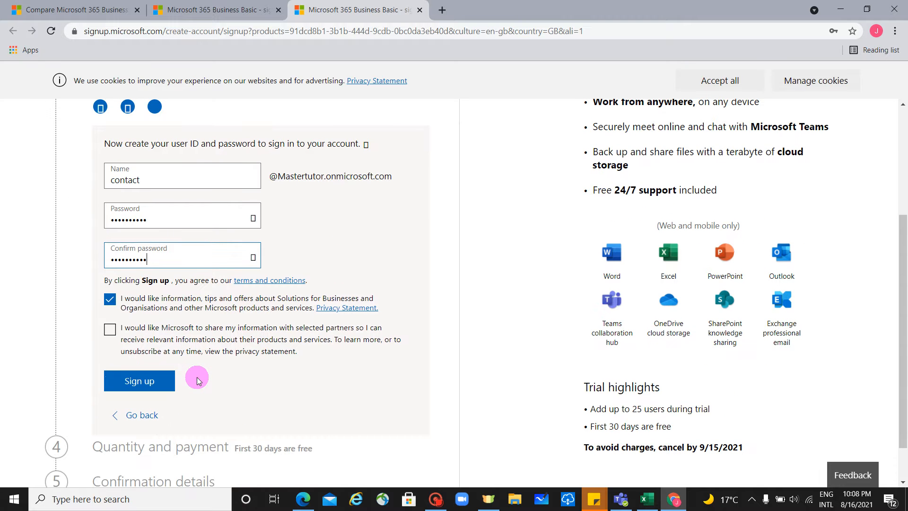
pyautogui.click(156, 387)
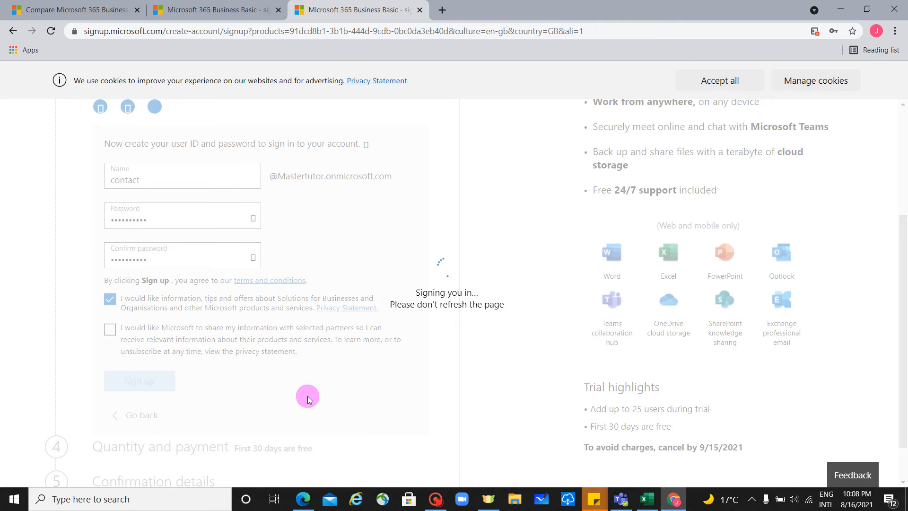
# Always allow pop-ups and redirects from signup.microsoft.com and save the password in the browser
pyautogui.click(816, 32)
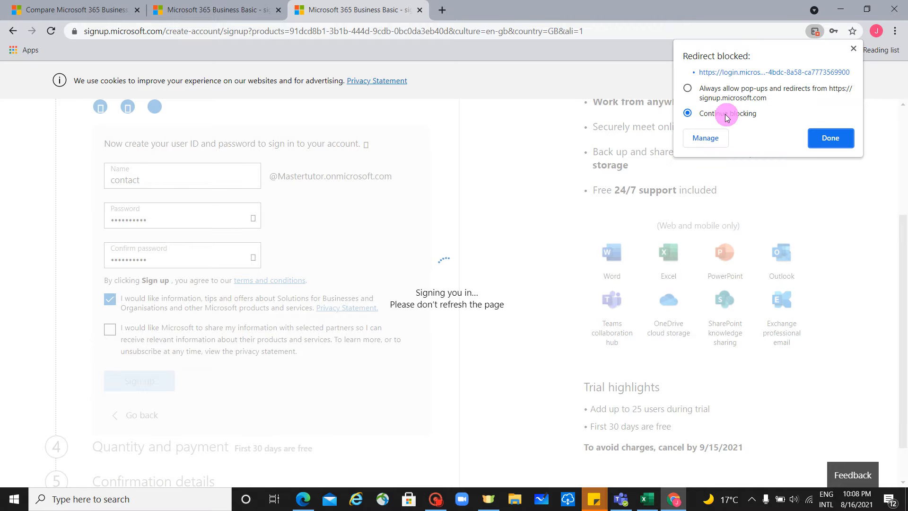
pyautogui.click(698, 89)
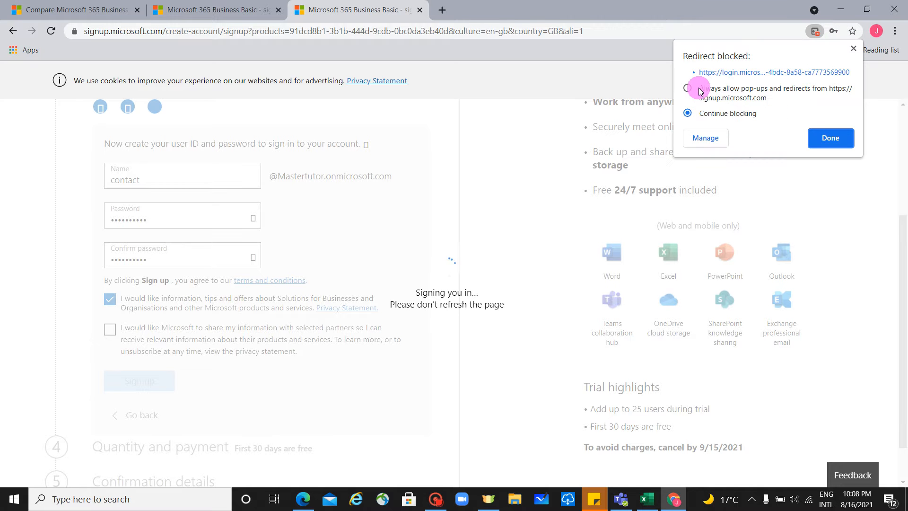
pyautogui.click(815, 137)
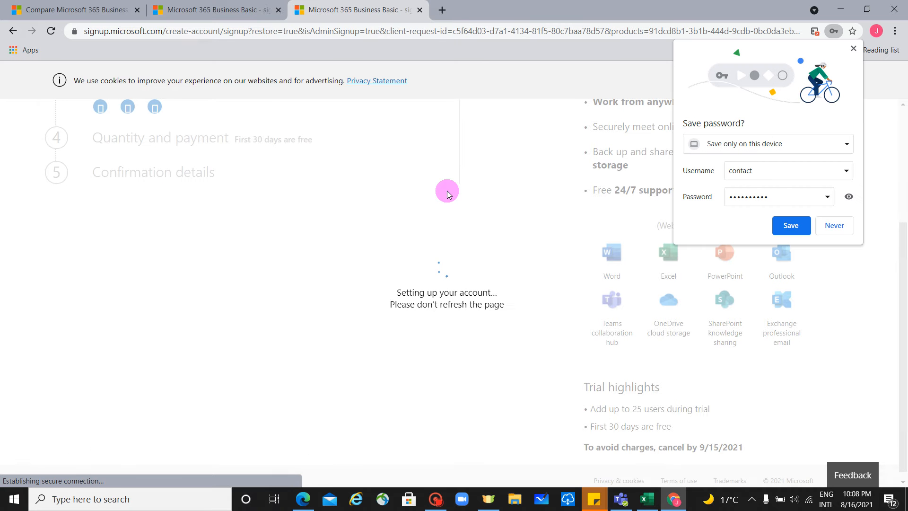
pyautogui.click(785, 226)
pyautogui.scroll(4, 239, 273)
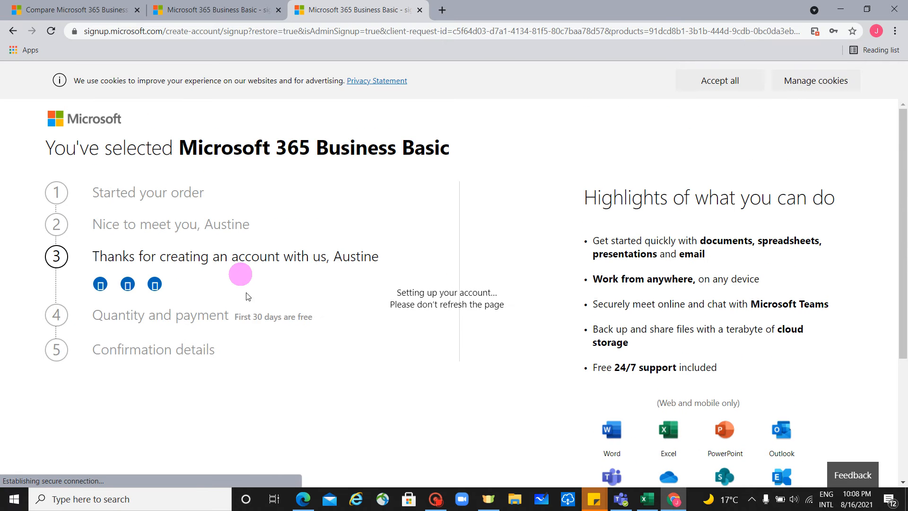